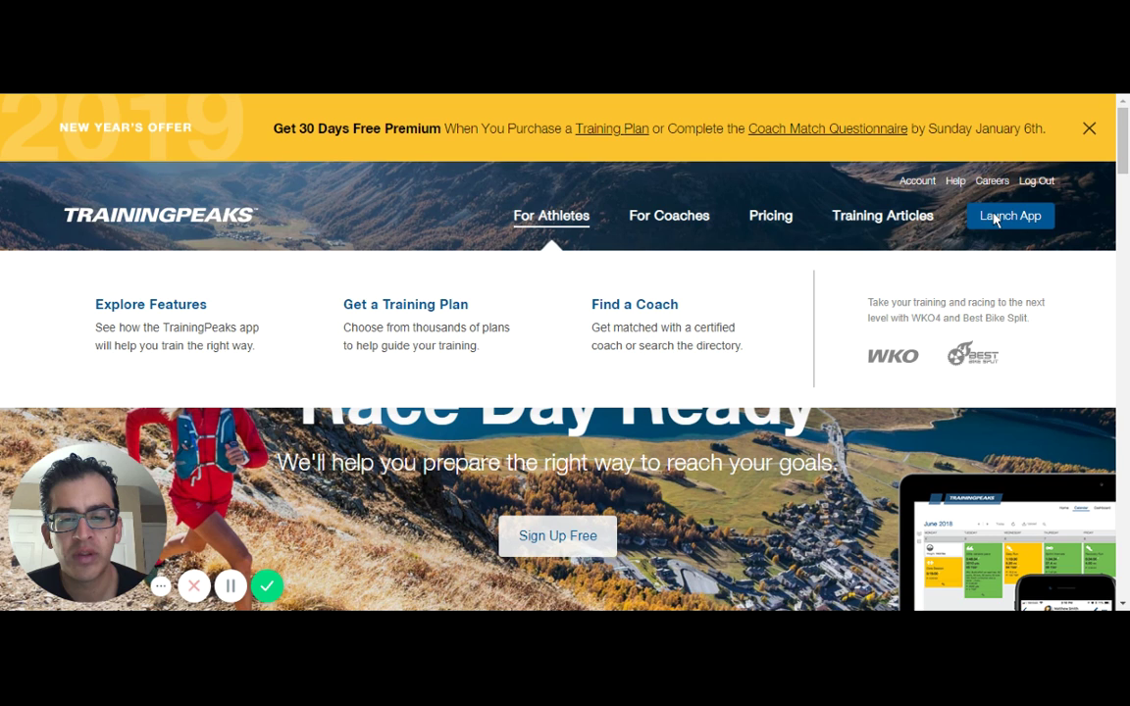
- Launch the training app and open the Tuesday, January 1 Zona 1-2 workout from the calendar
left_click(995, 220)
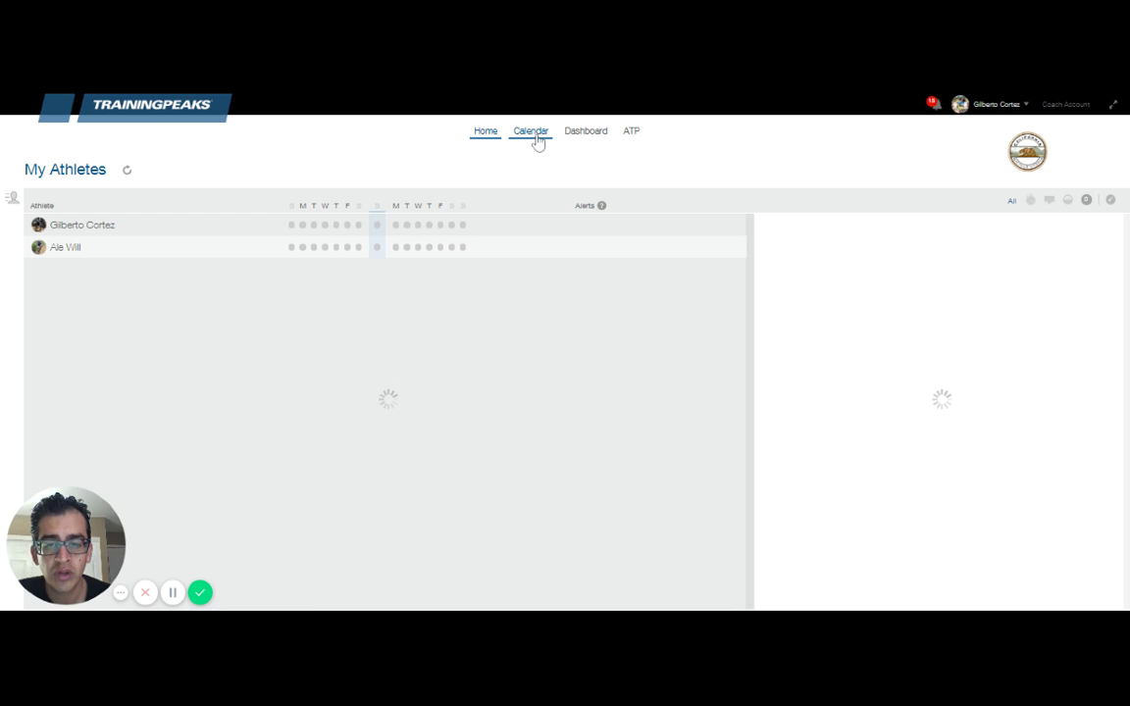
left_click(538, 142)
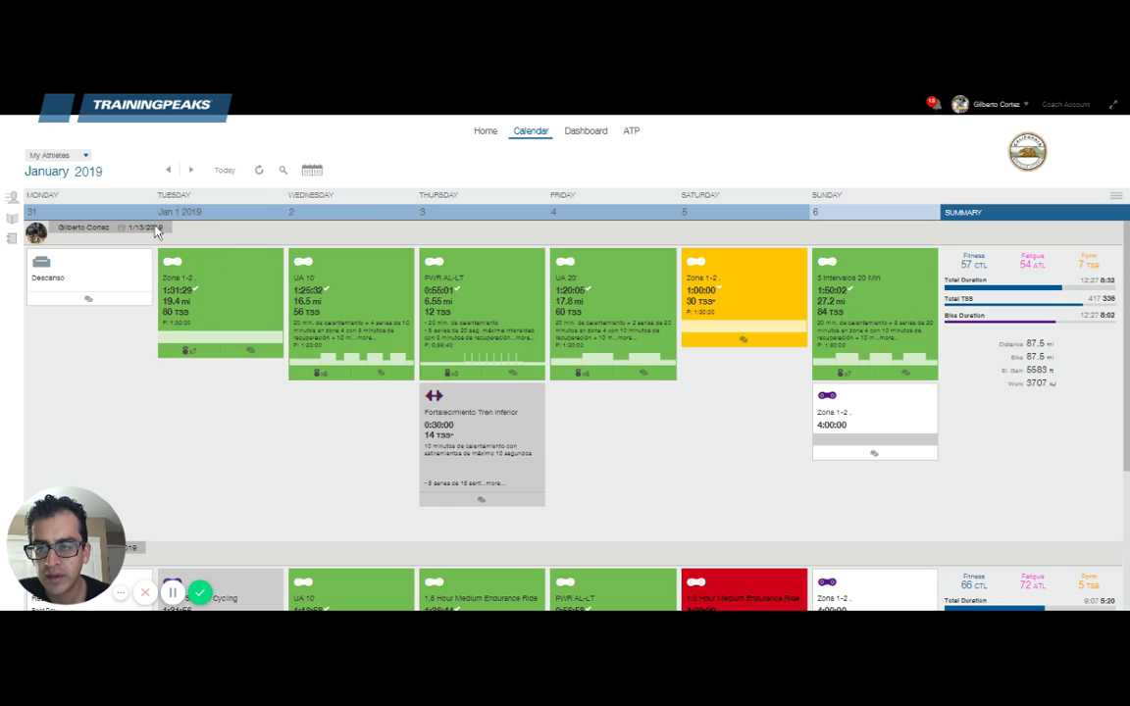
left_click(220, 310)
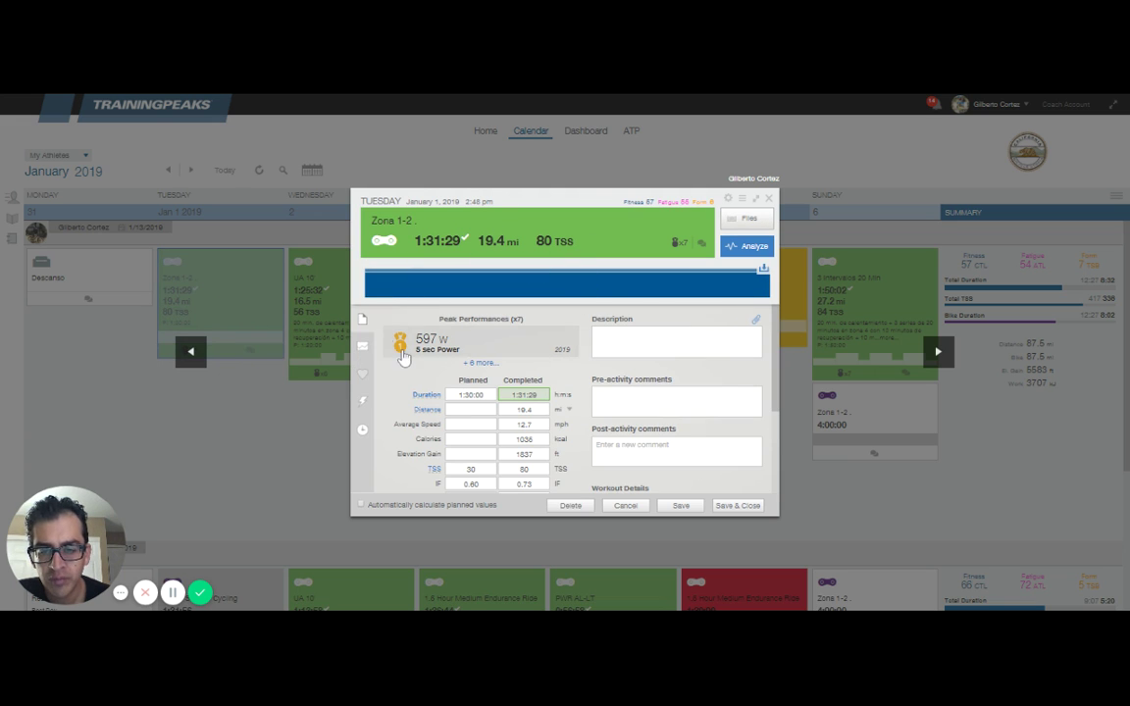
- Expand the peak performances of the January 1 Zona 1-2 workout and review all its peak power results
left_click(471, 362)
scroll(463, 378, "down", 5)
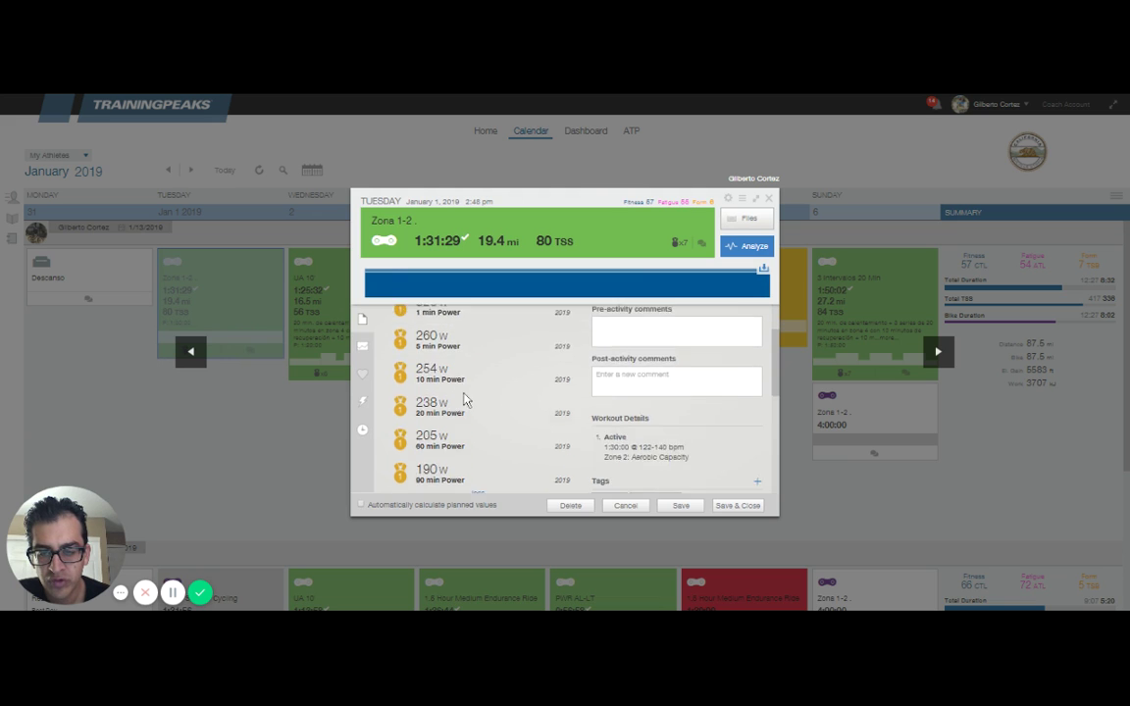
scroll(446, 383, "up", 3)
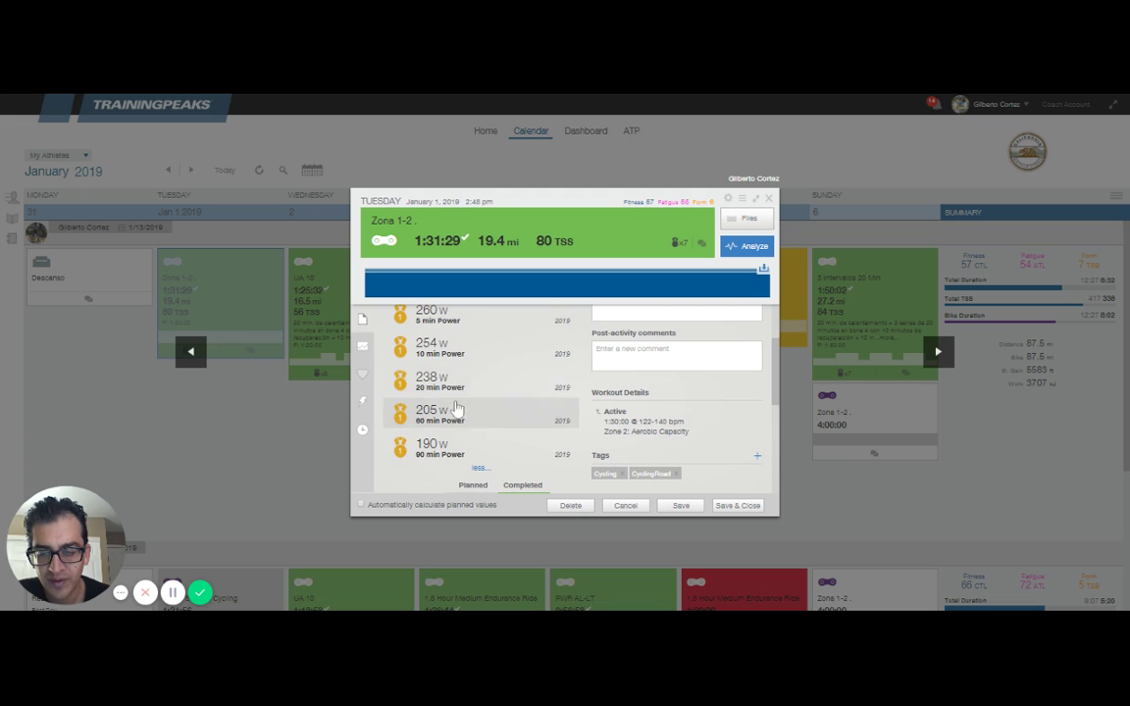
scroll(473, 418, "up", 2)
scroll(473, 412, "up", 2)
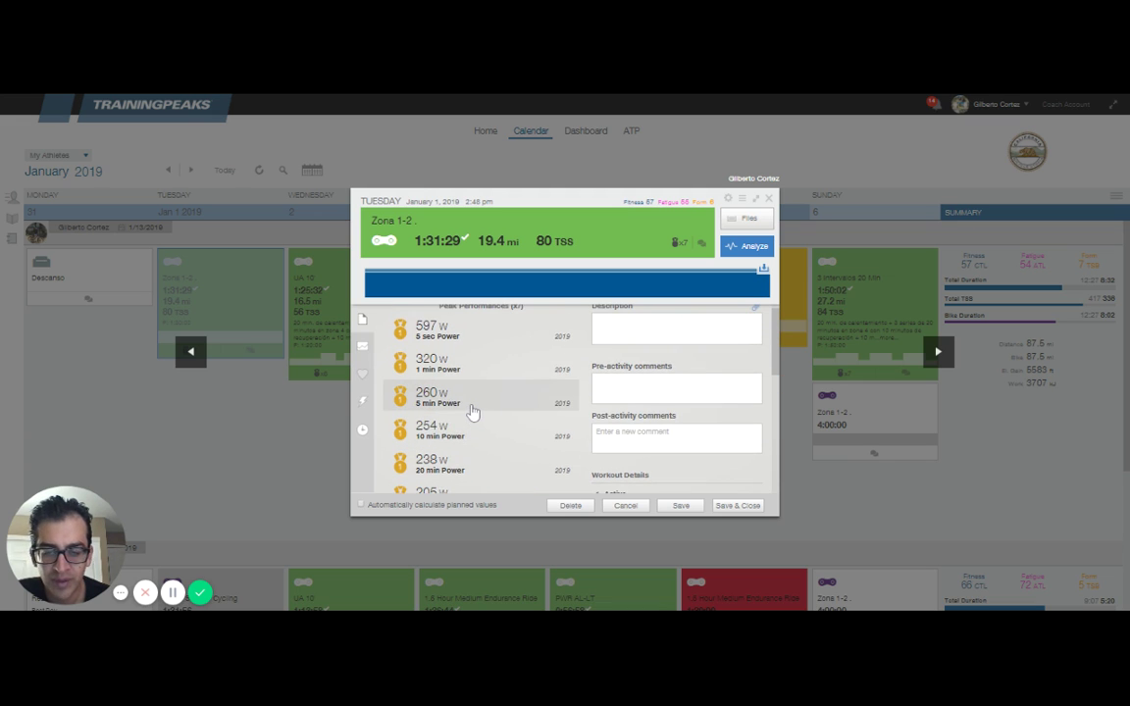
scroll(495, 407, "down", 3)
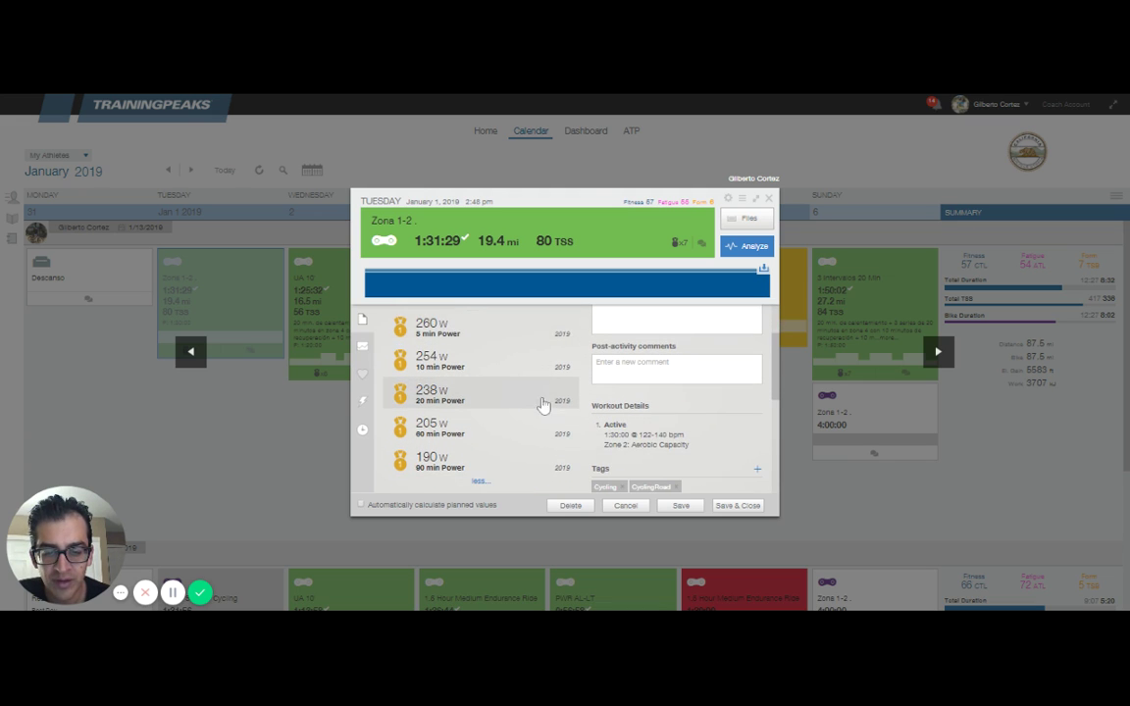
scroll(544, 397, "up", 3)
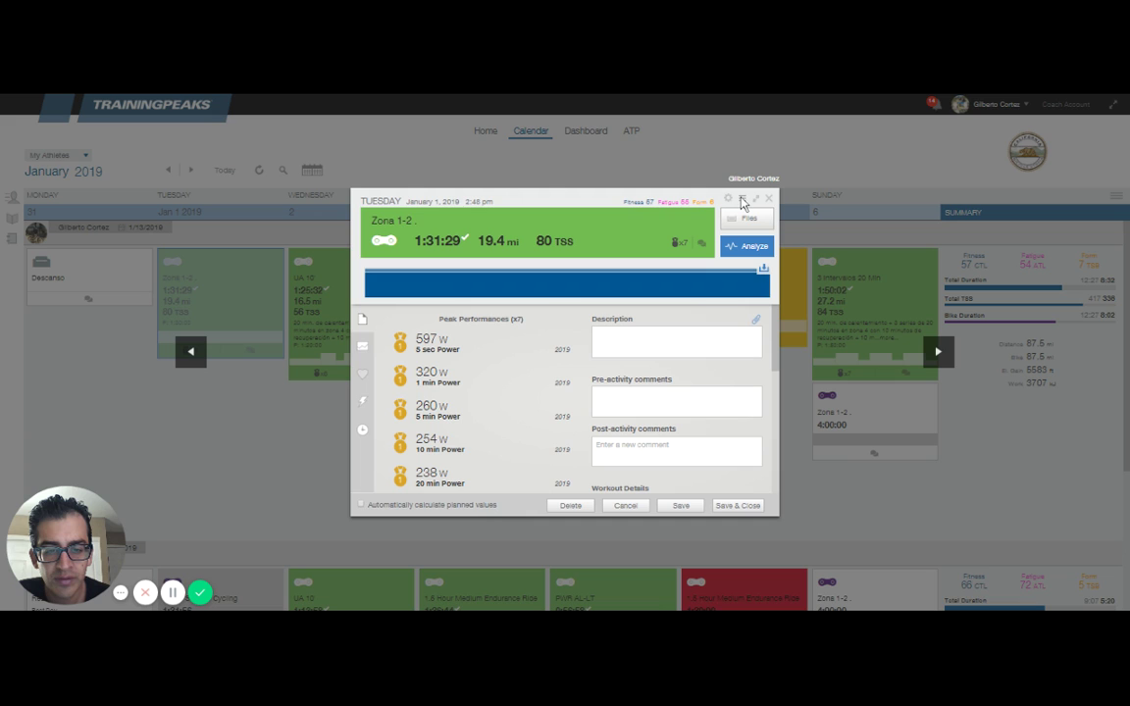
- Check the completed elevation gain and average power of the January 1 workout, and close it without saving
scroll(564, 431, "down", 6)
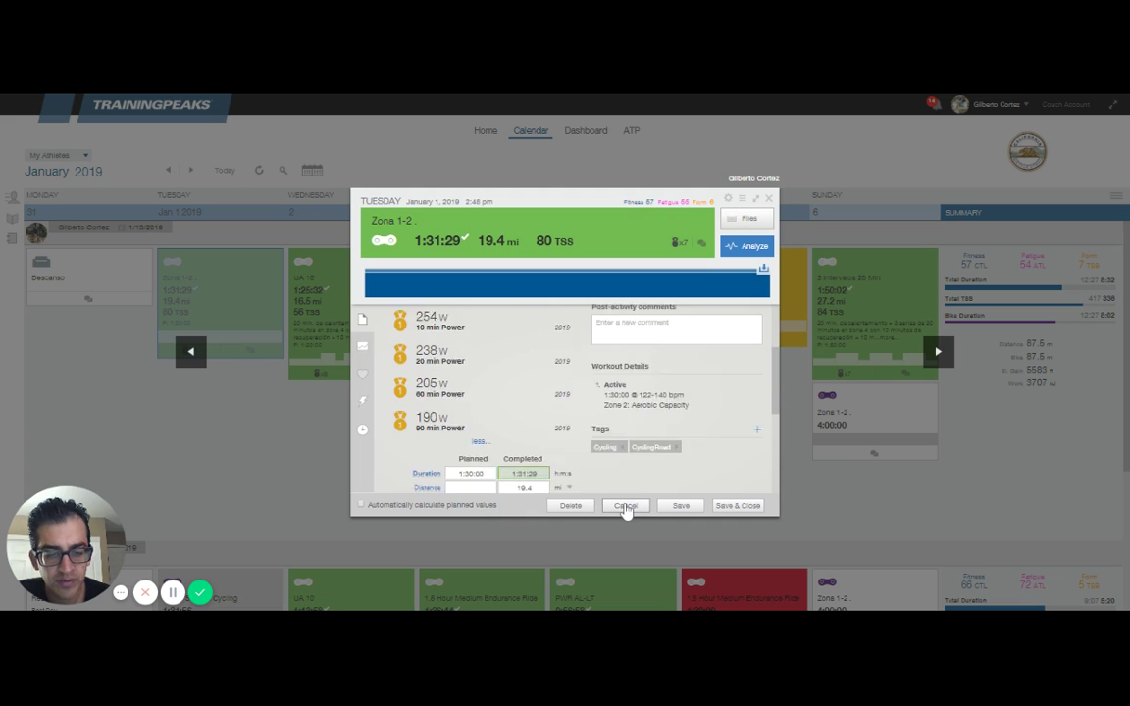
double_click(523, 406)
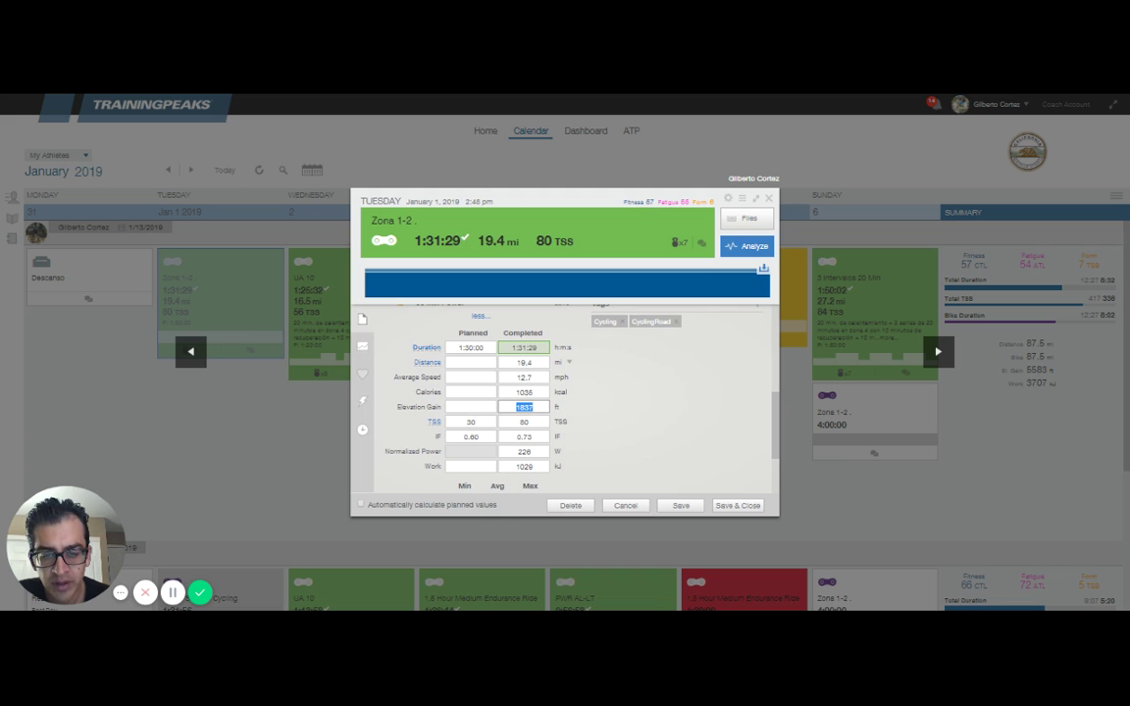
scroll(564, 402, "down", 2)
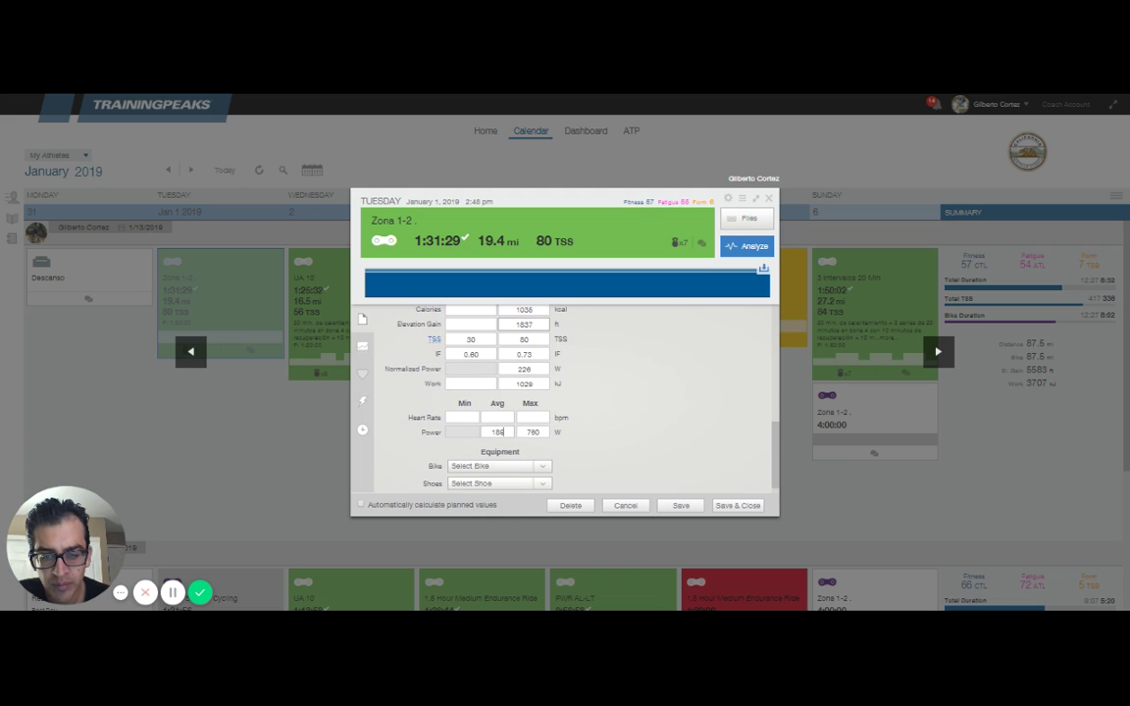
double_click(497, 432)
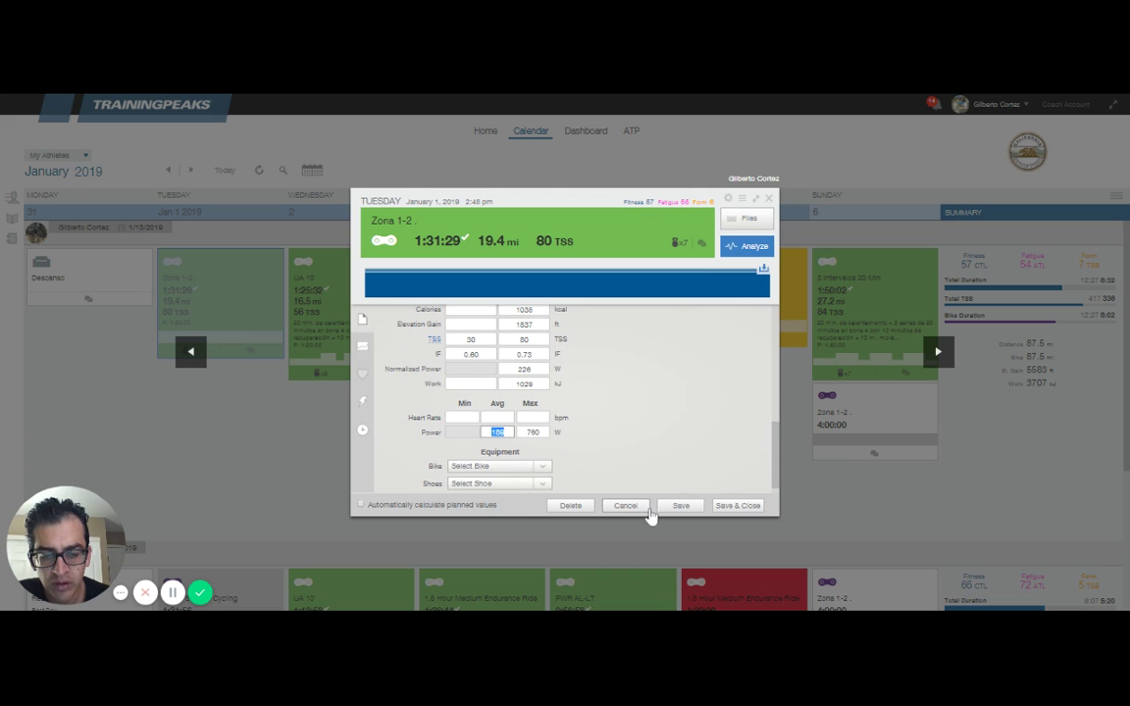
left_click(624, 505)
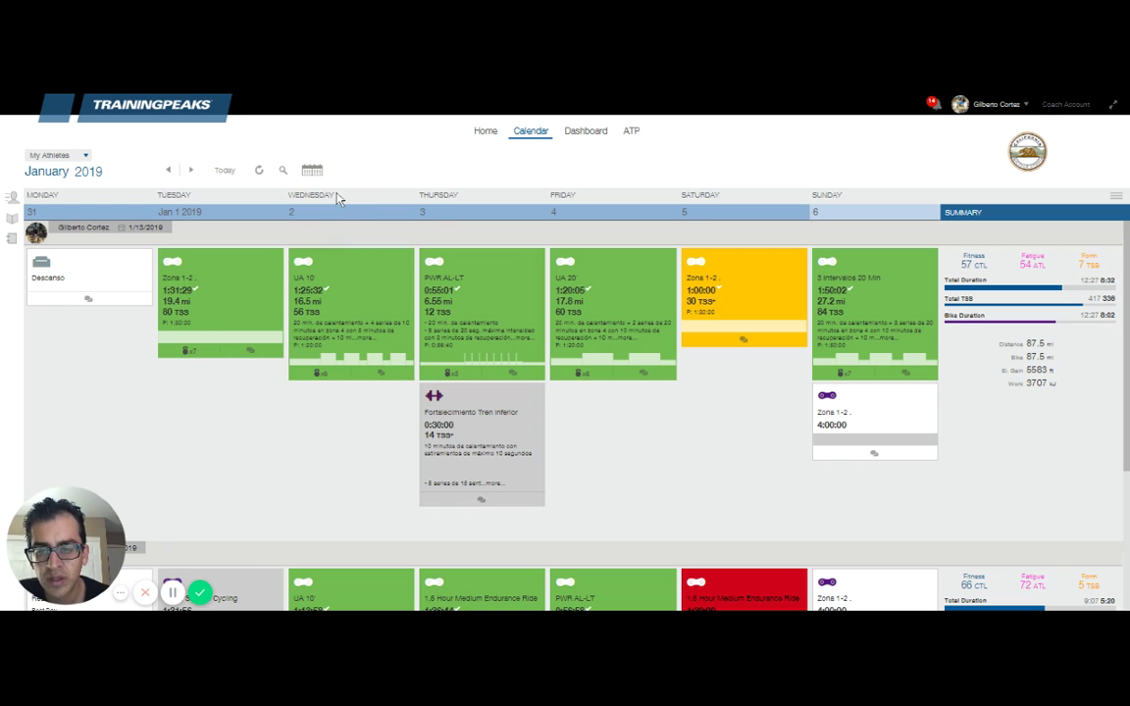
- Review the full peak performance list of Wednesday's UA 10' workout and close it without saving changes
left_click(322, 308)
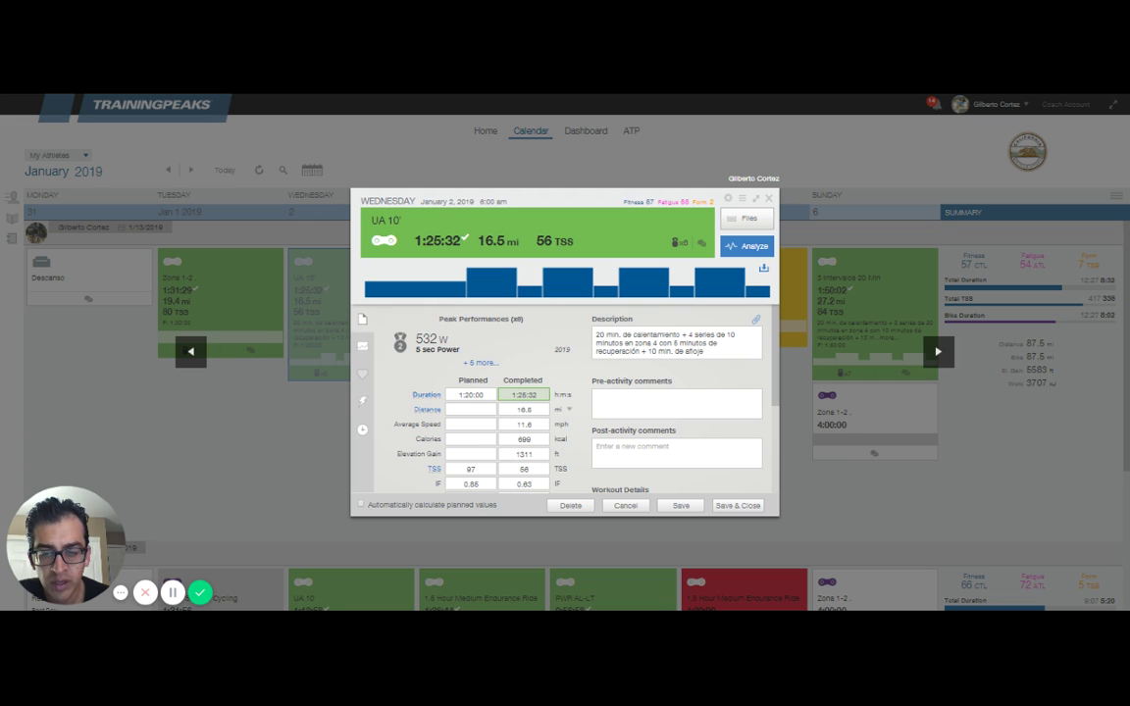
left_click(482, 362)
scroll(490, 363, "down", 4)
scroll(490, 363, "up", 2)
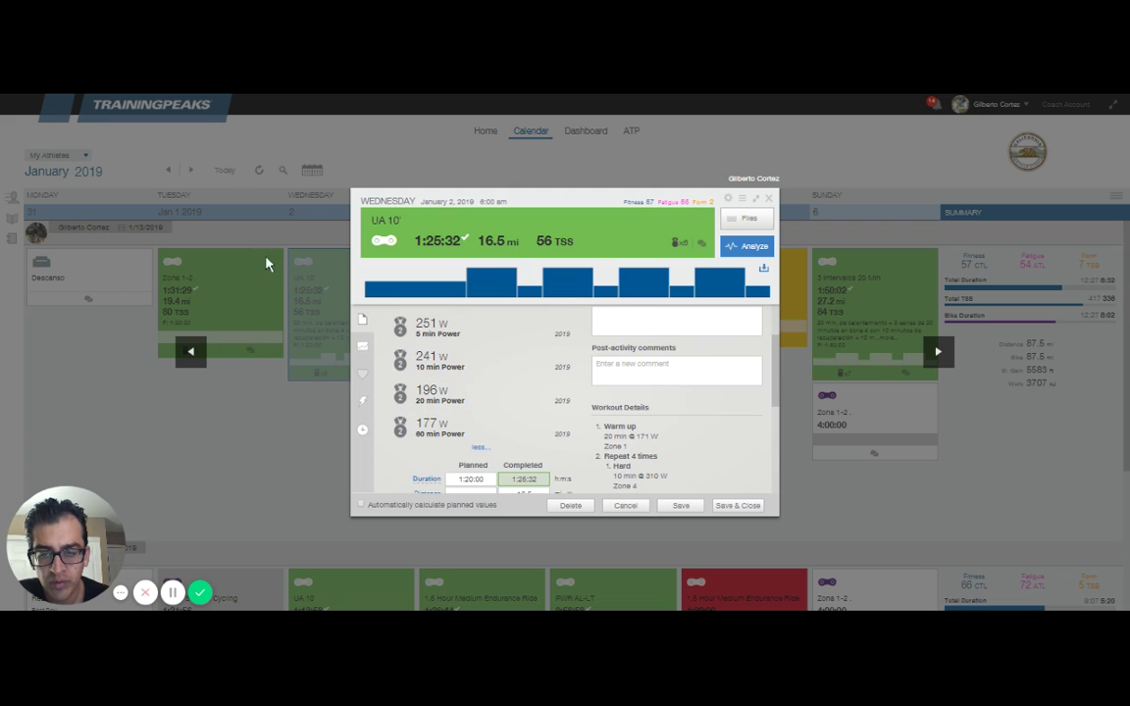
mouse_move(442, 279)
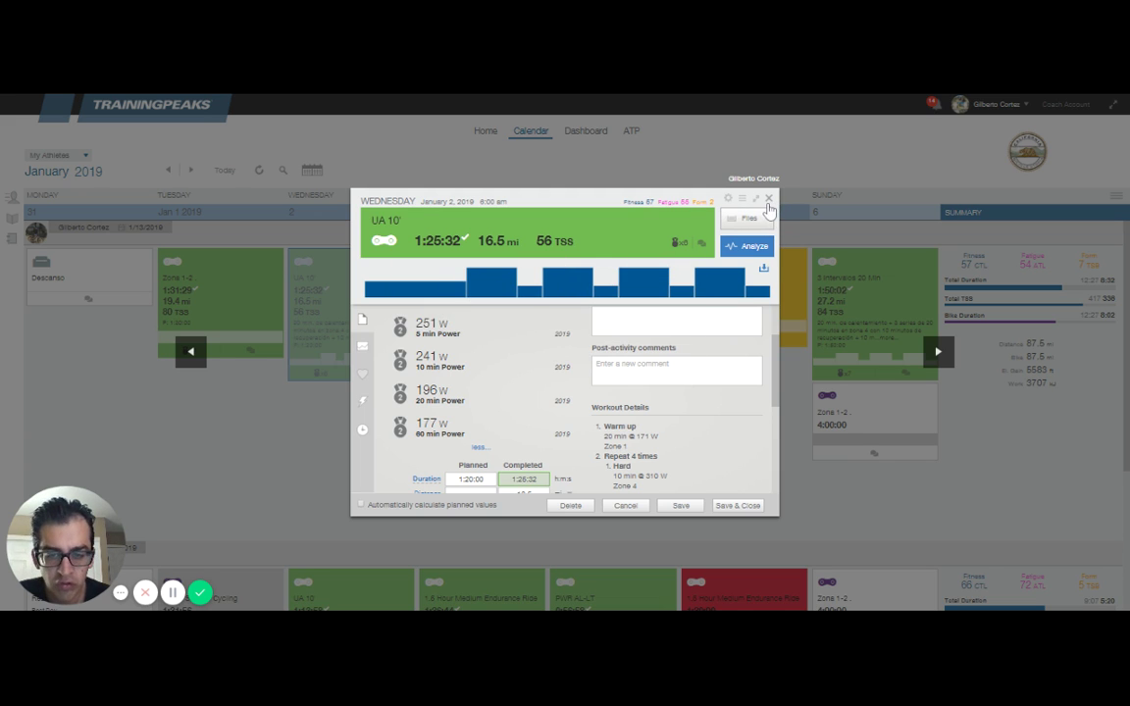
left_click(767, 198)
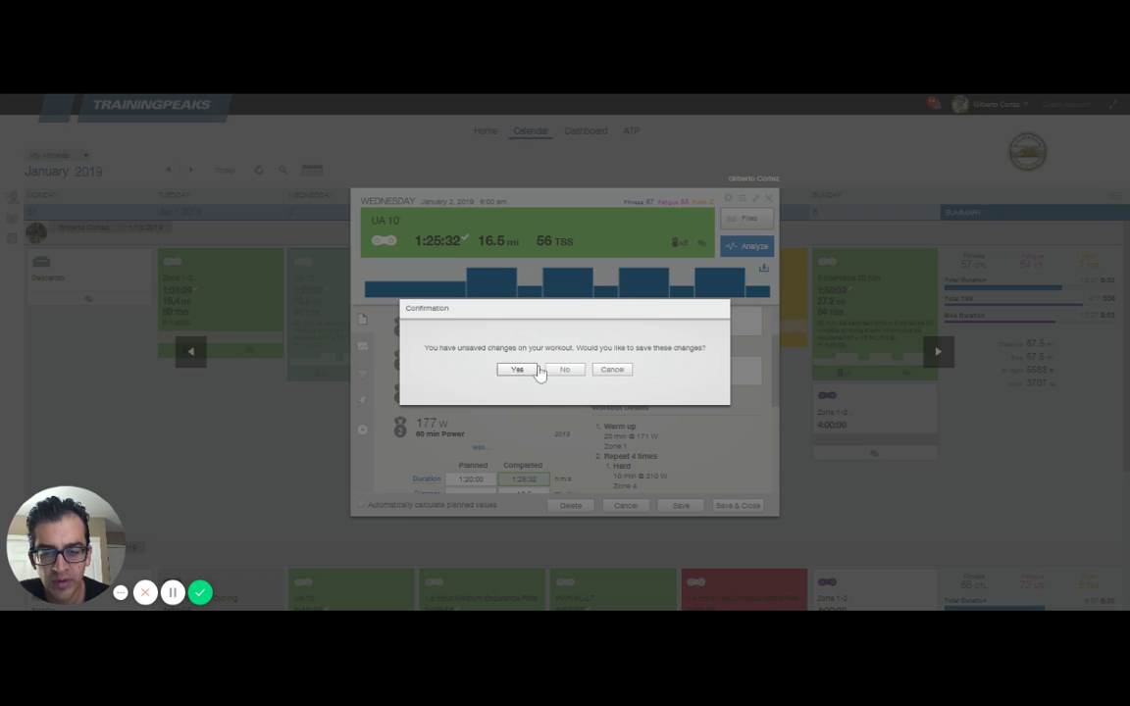
left_click(561, 370)
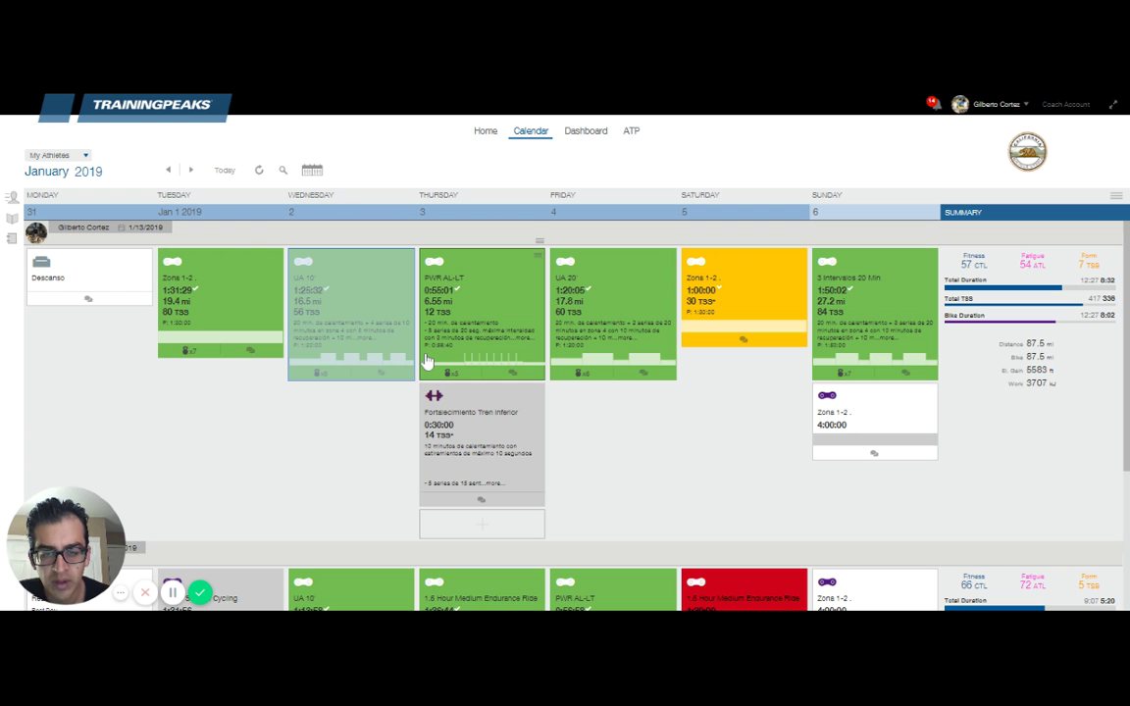
- Review the details of Thursday's PWR AL-LT ride and Fortalecimiento Tren inferior strength session, closing each without changes
left_click(464, 309)
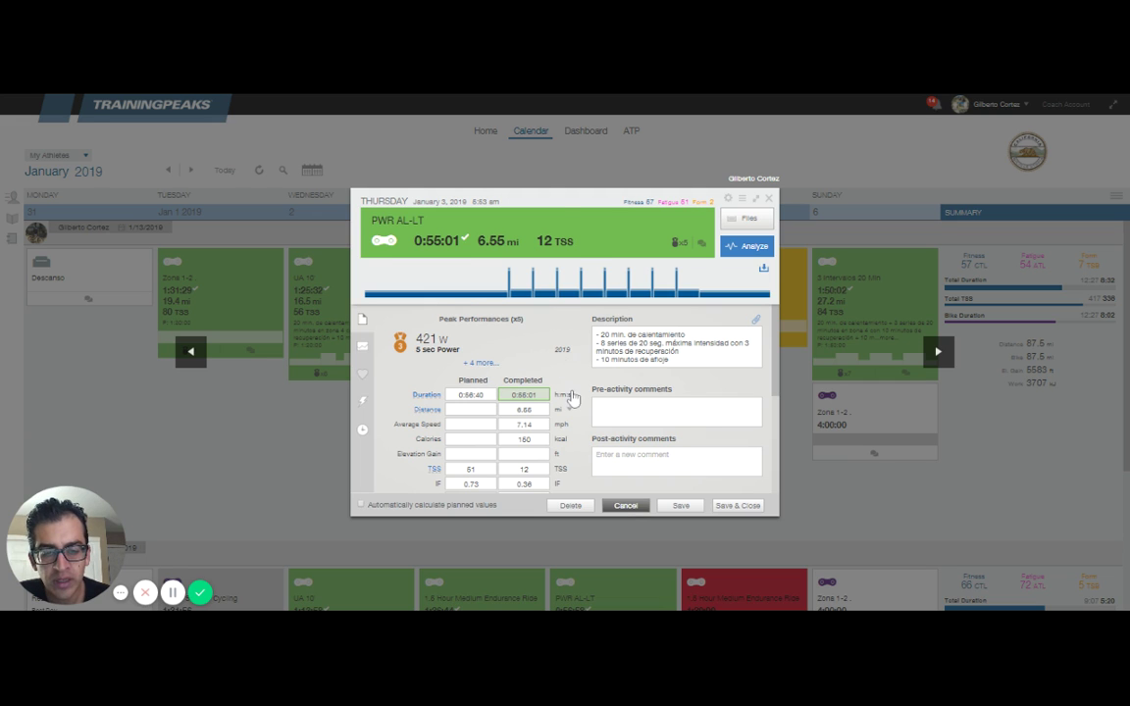
key("Escape")
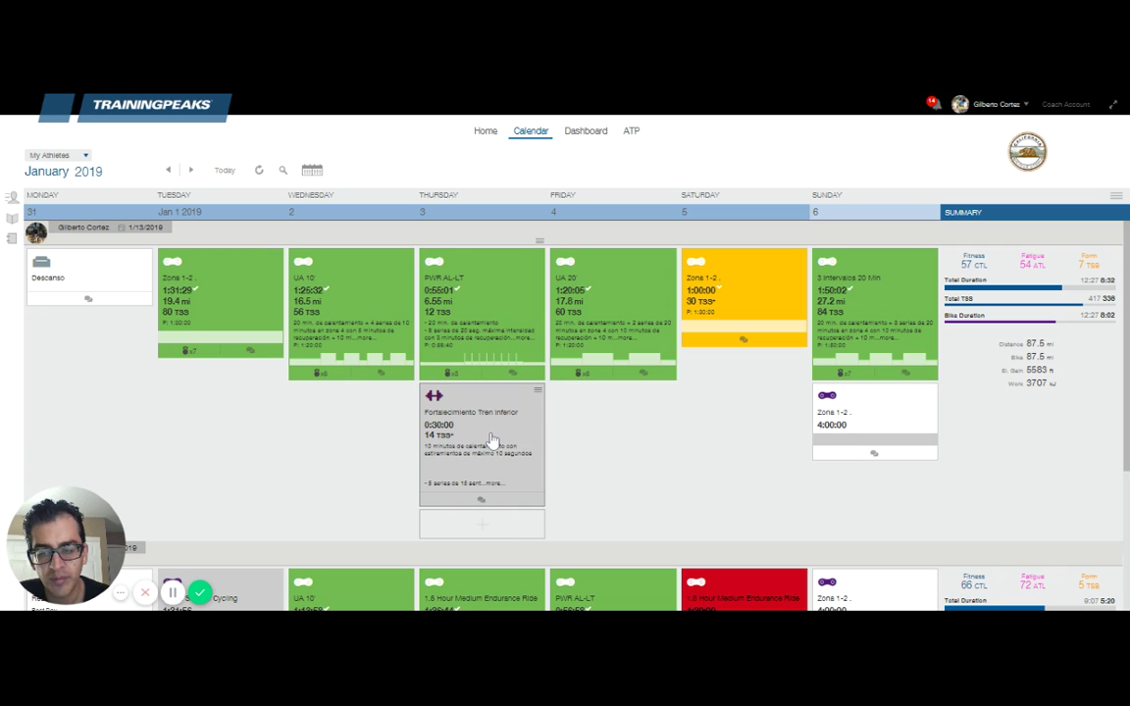
left_click(537, 434)
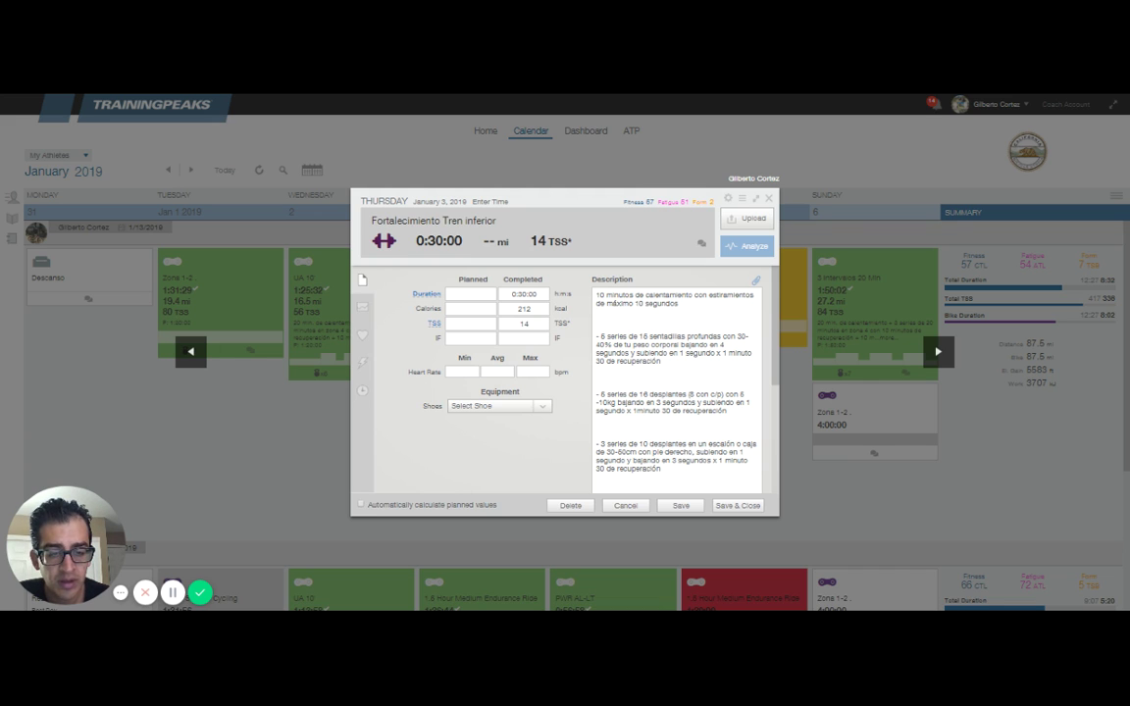
scroll(549, 412, "down", 2)
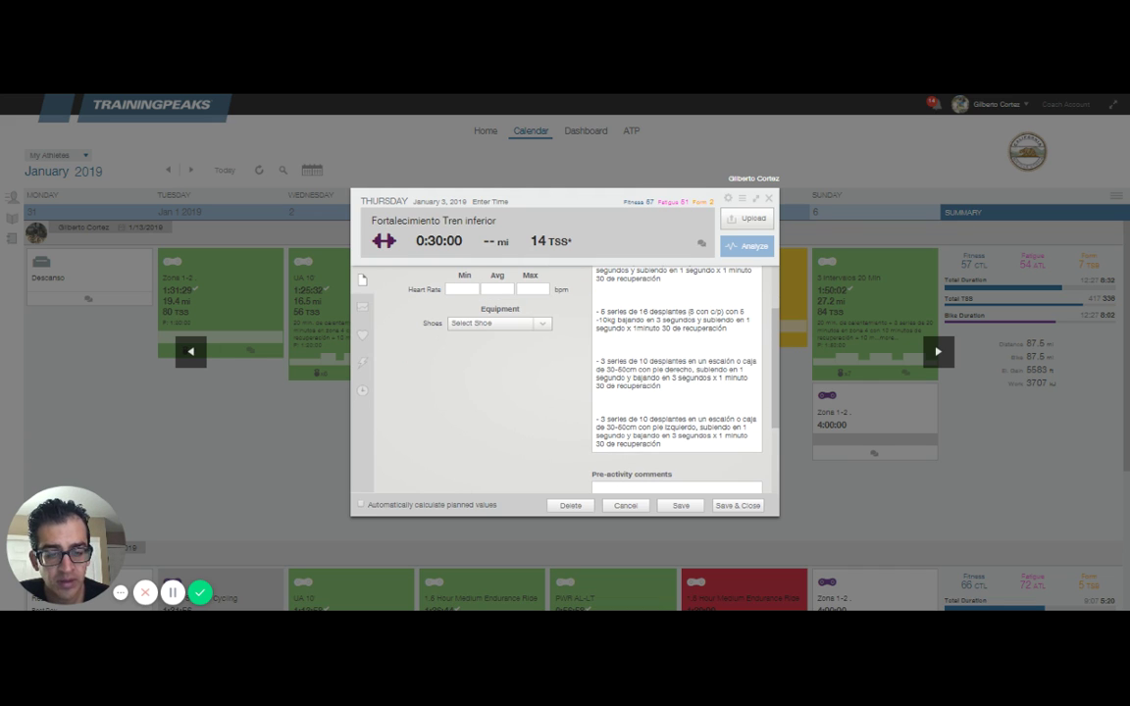
scroll(549, 412, "up", 2)
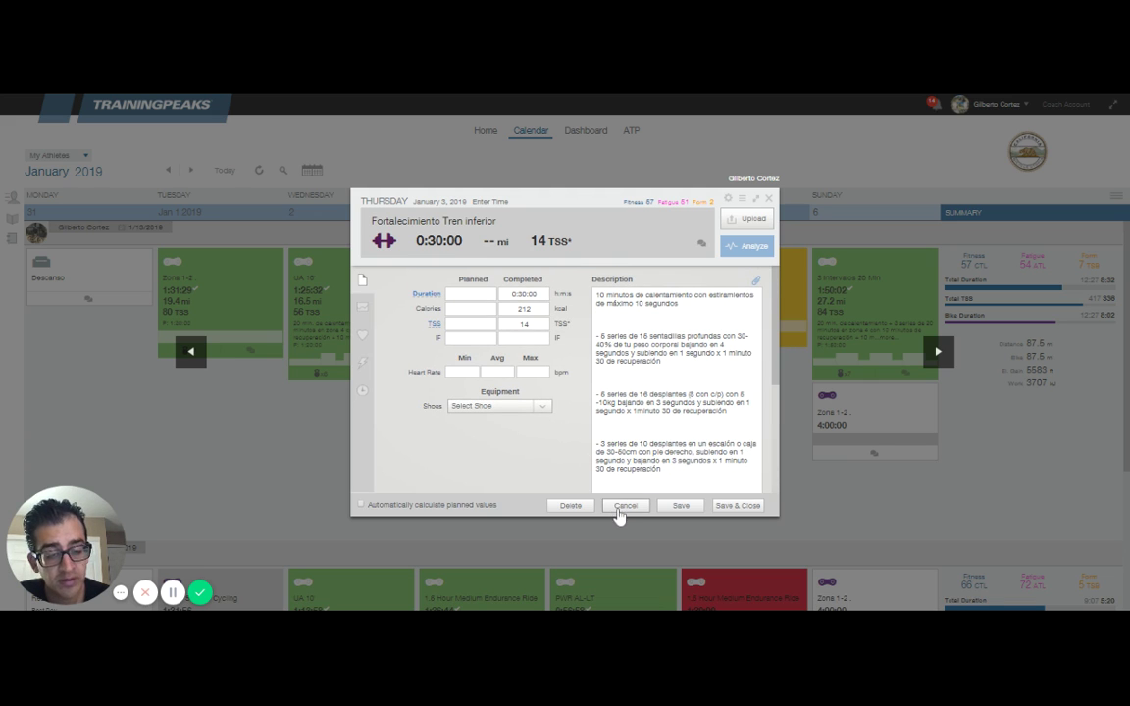
left_click(621, 506)
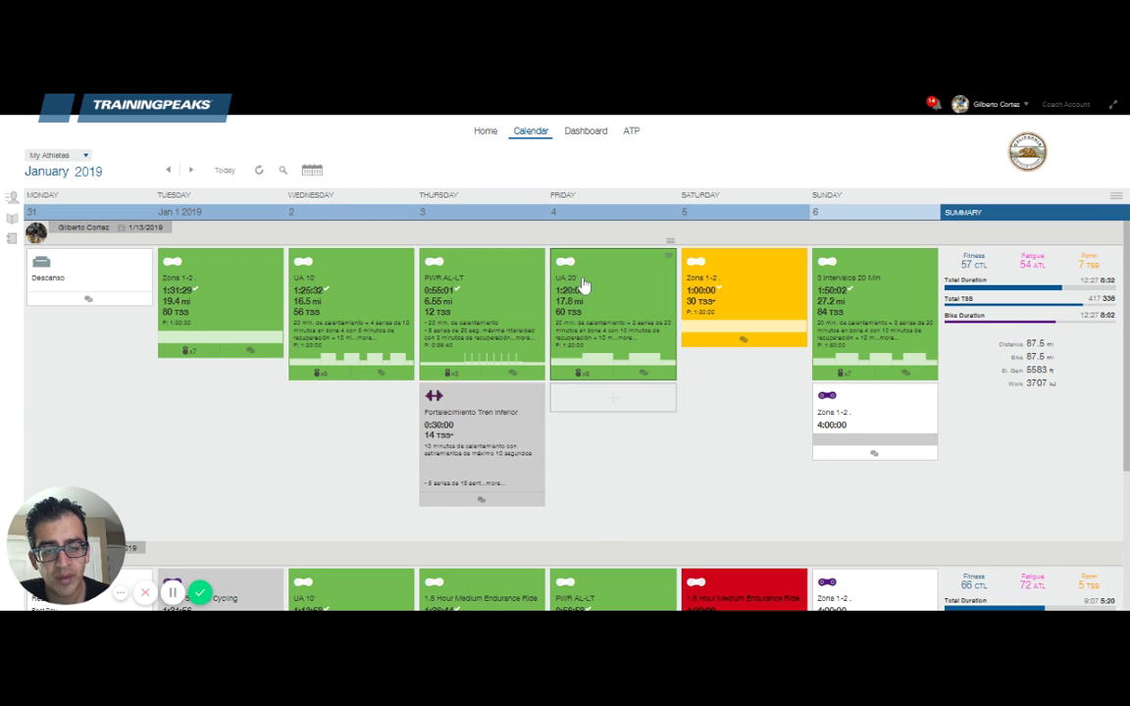
- Open Friday's UA 20' workout and examine its planned intervals and complete list of peak performances
left_click(630, 321)
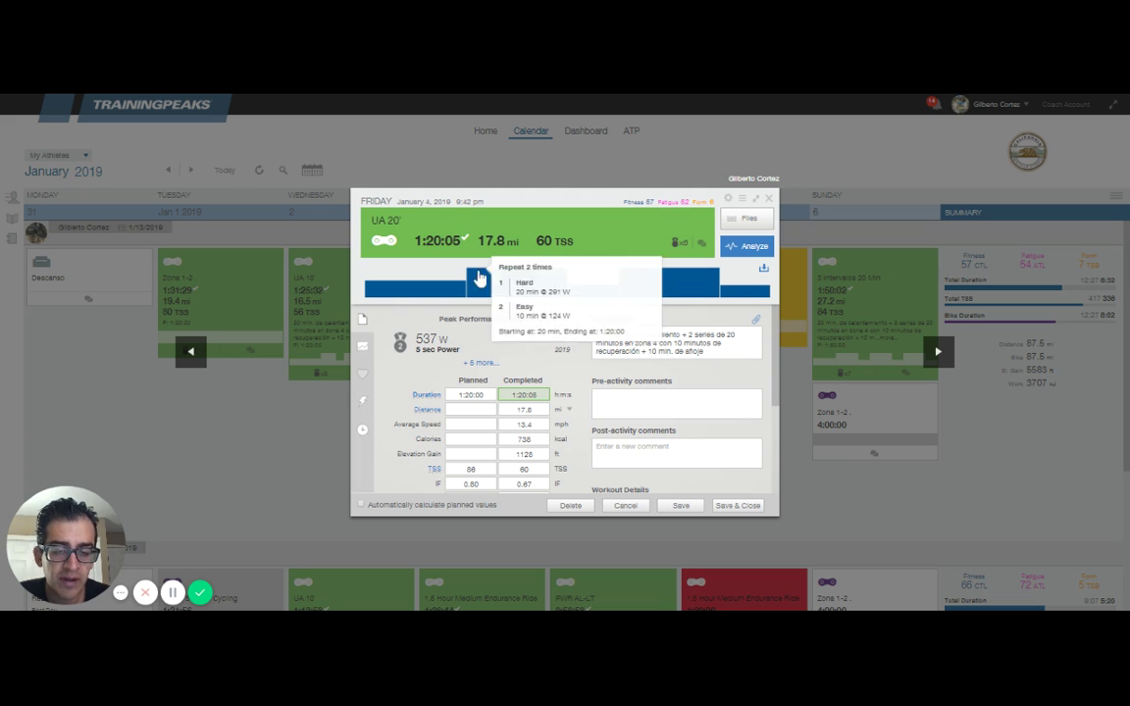
mouse_move(454, 294)
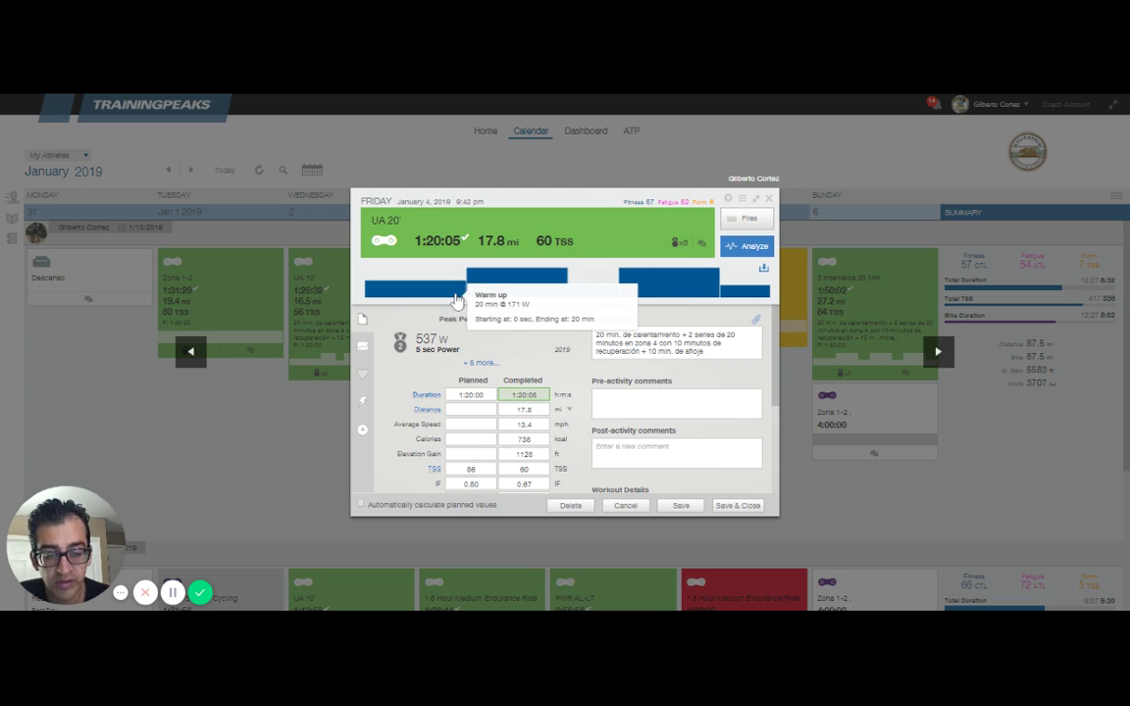
mouse_move(505, 298)
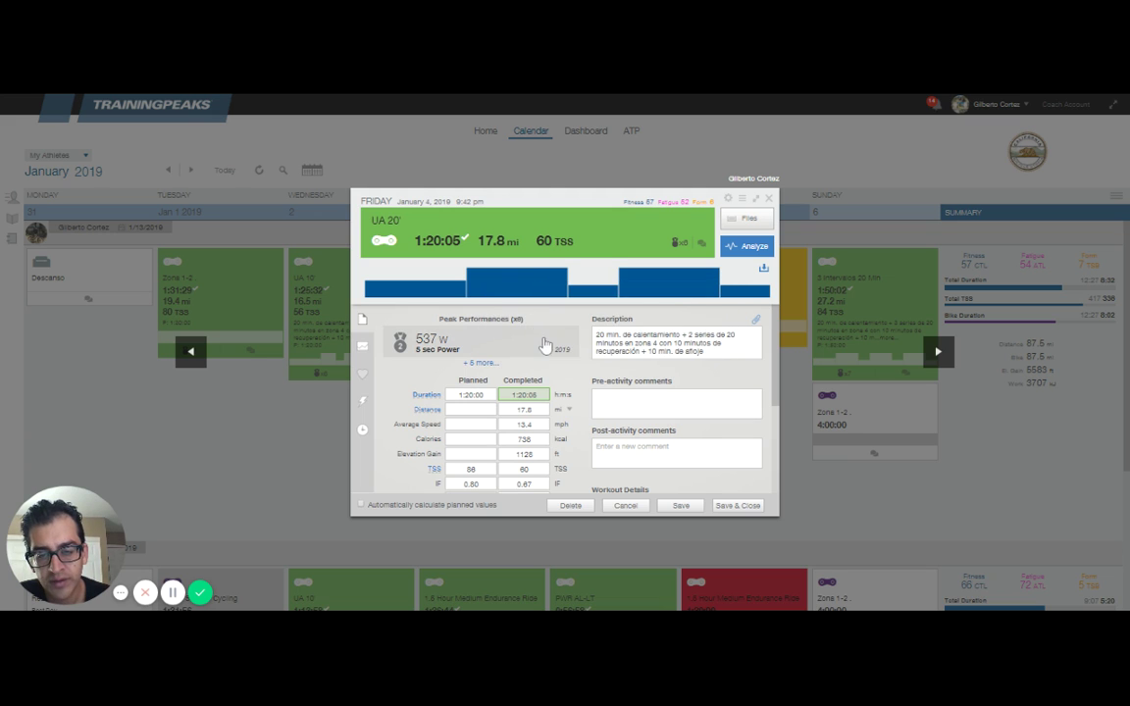
left_click(480, 362)
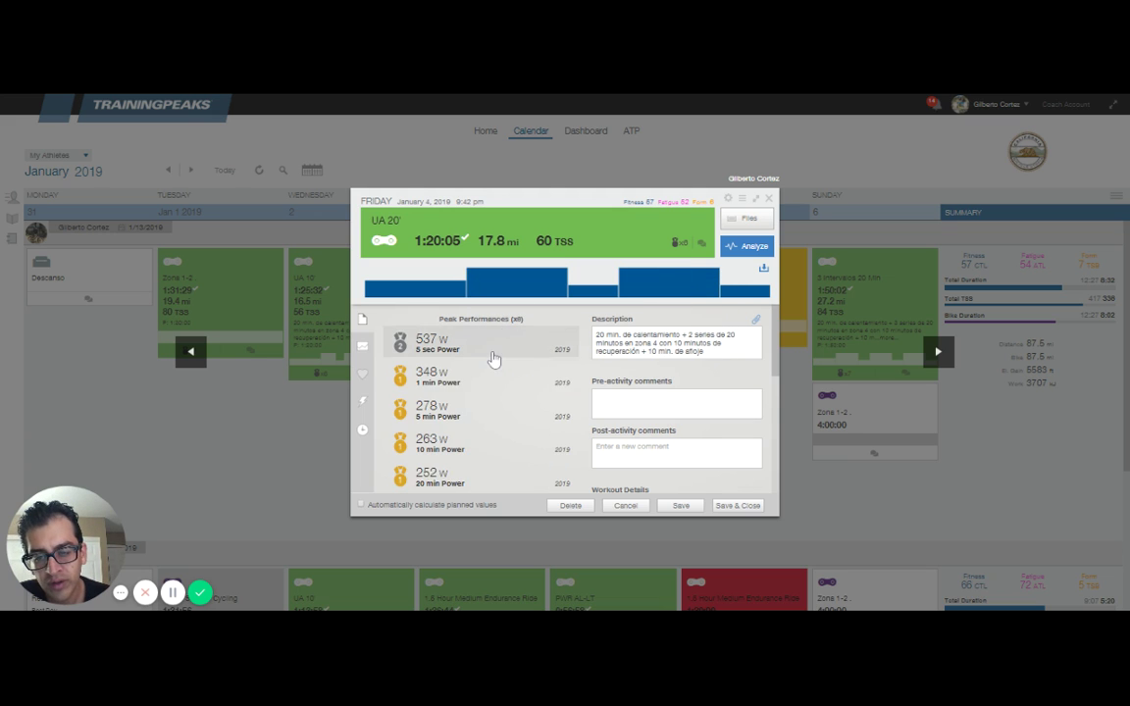
scroll(476, 364, "down", 2)
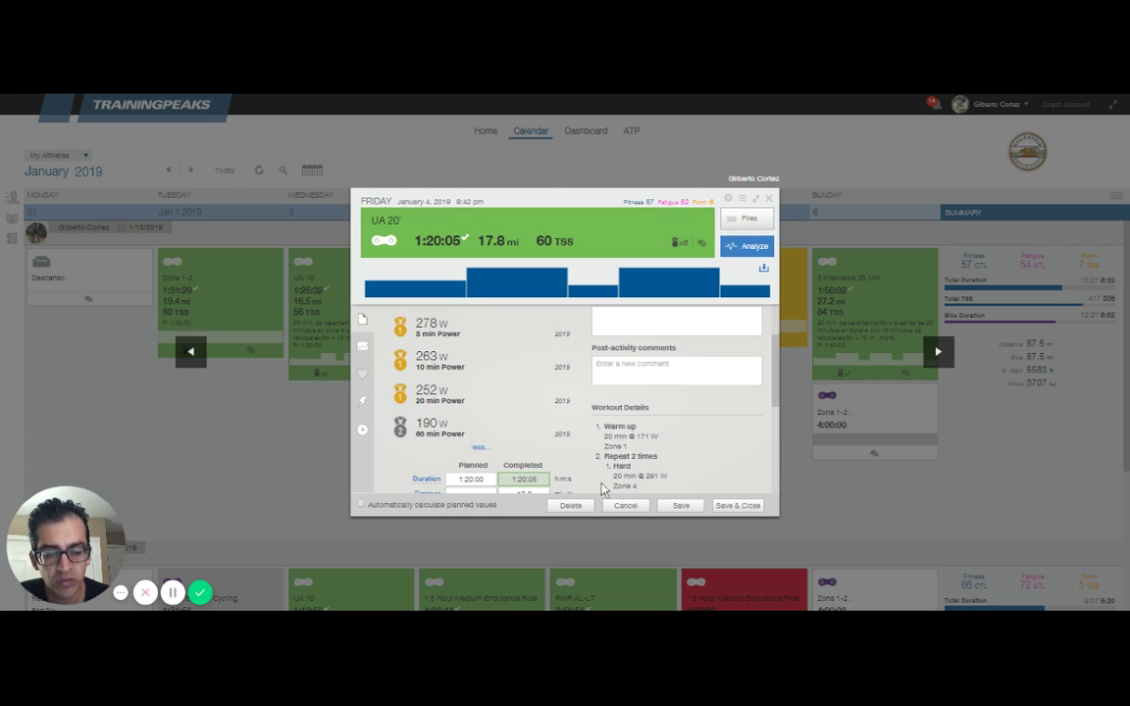
- Analyze the UA 20' workout's power graph against the planned intervals, and return to the calendar
mouse_move(730, 277)
left_click(747, 246)
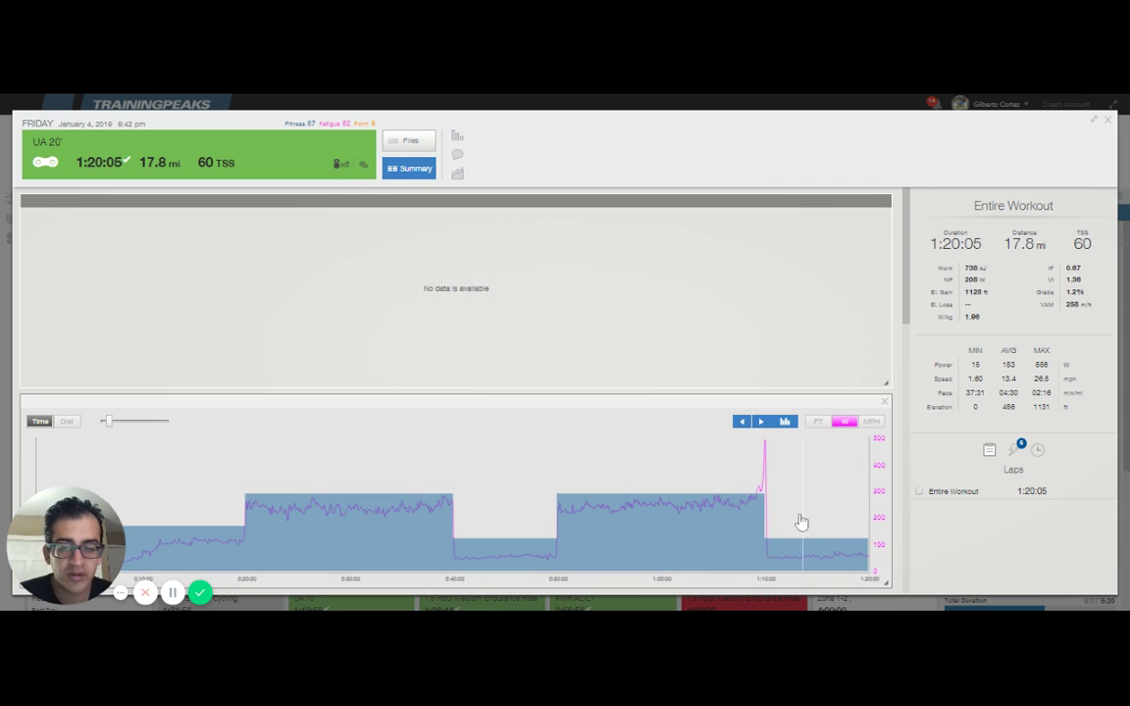
key("Escape")
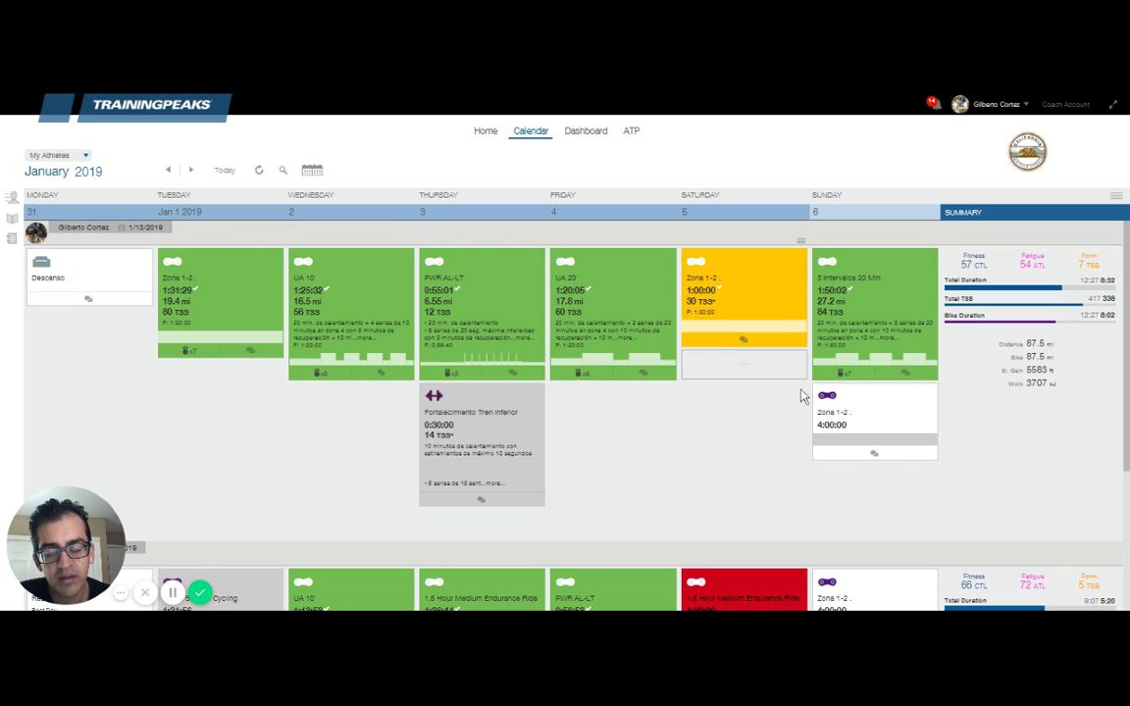
- Compare the planned workouts of the January 7–13 week with the week of December 31, ending on the earlier week
left_click(190, 173)
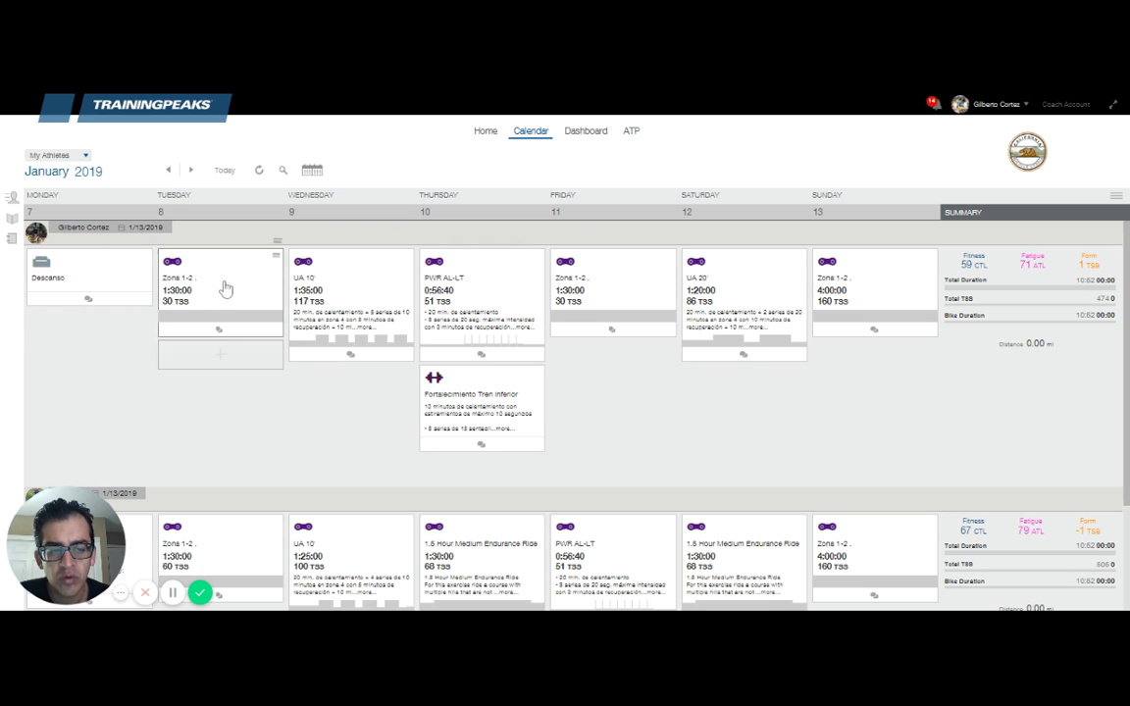
left_click(168, 171)
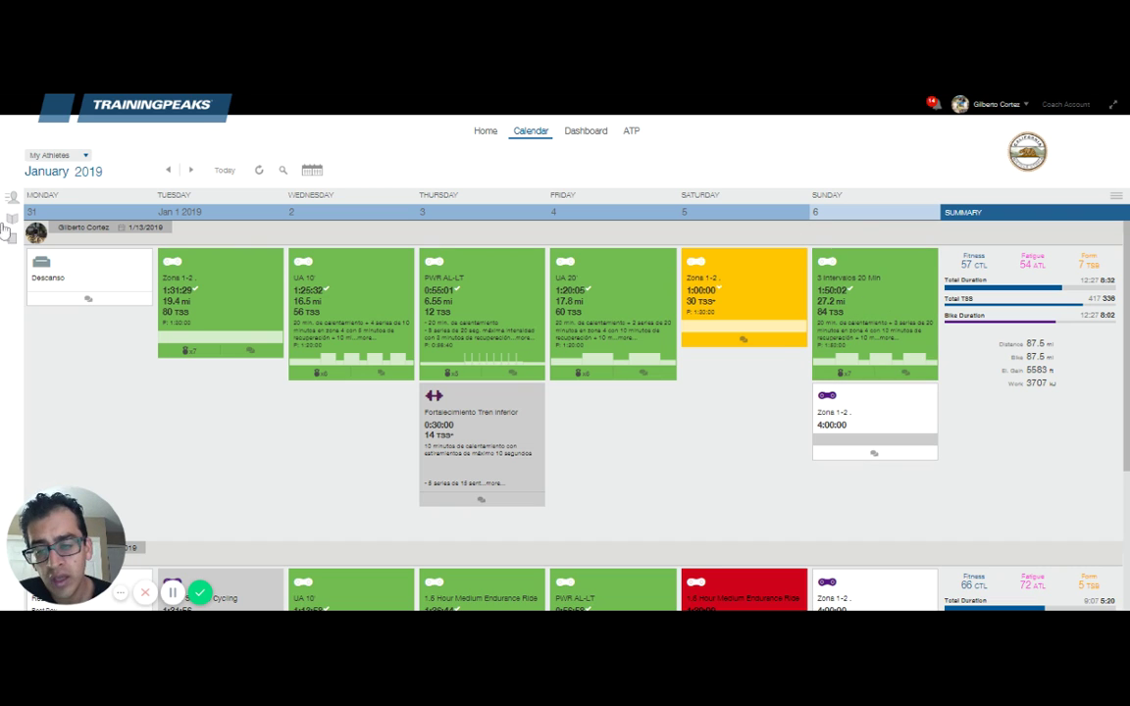
left_click(191, 173)
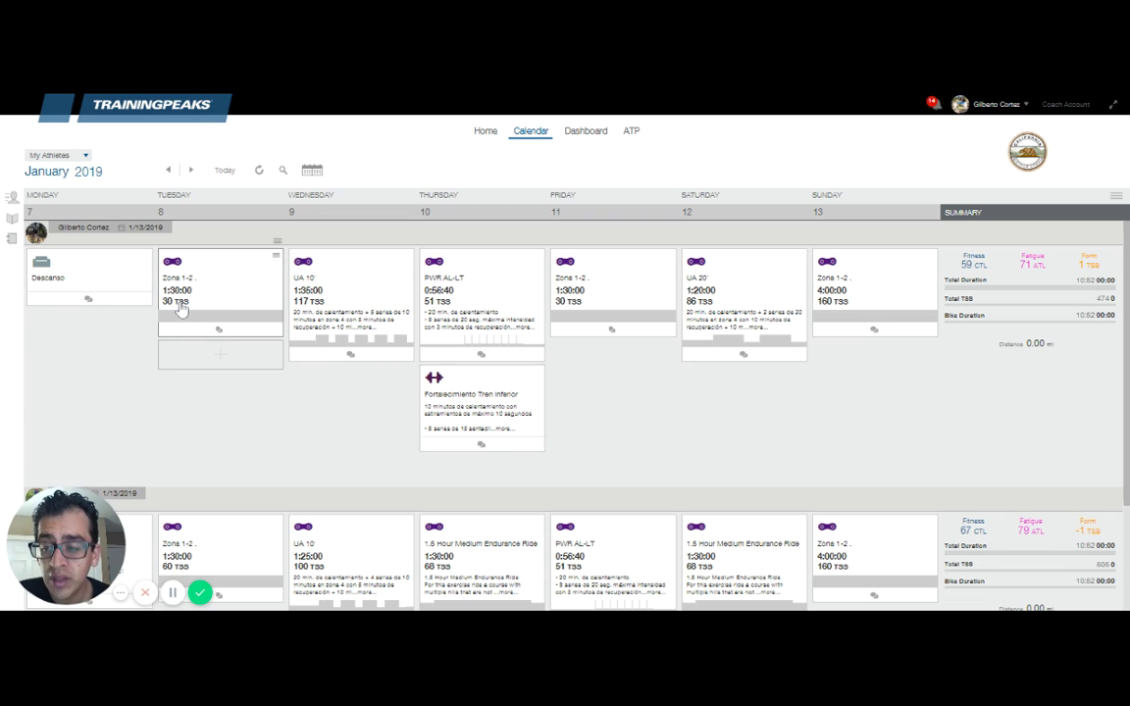
left_click(168, 172)
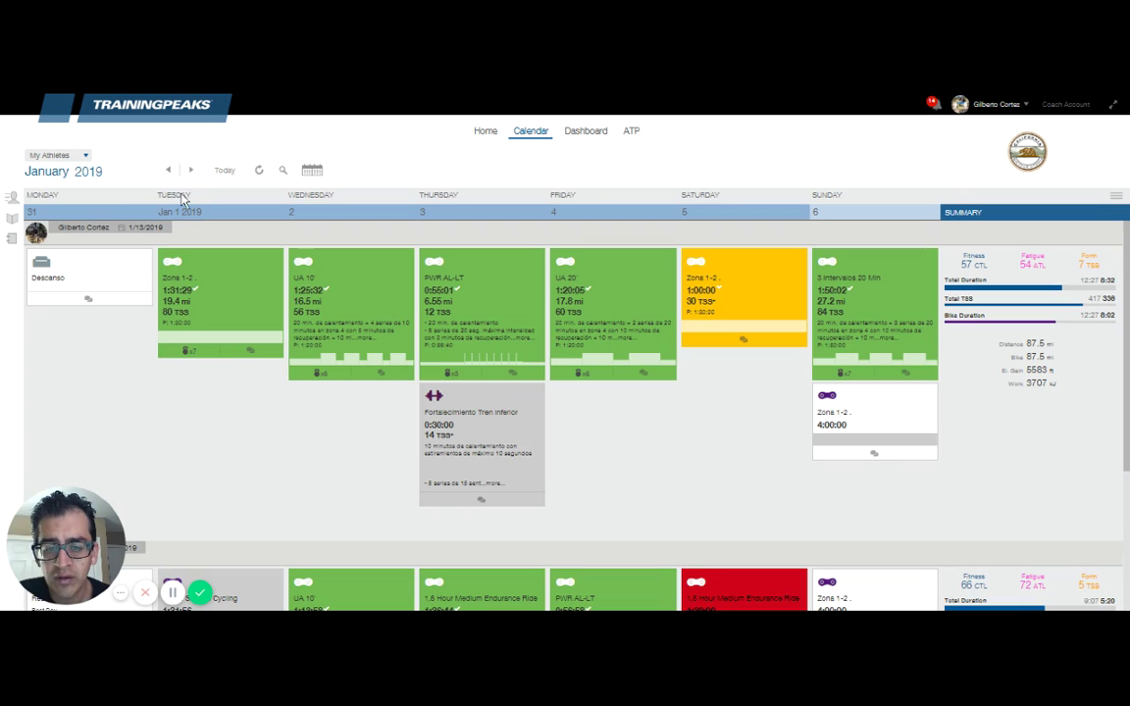